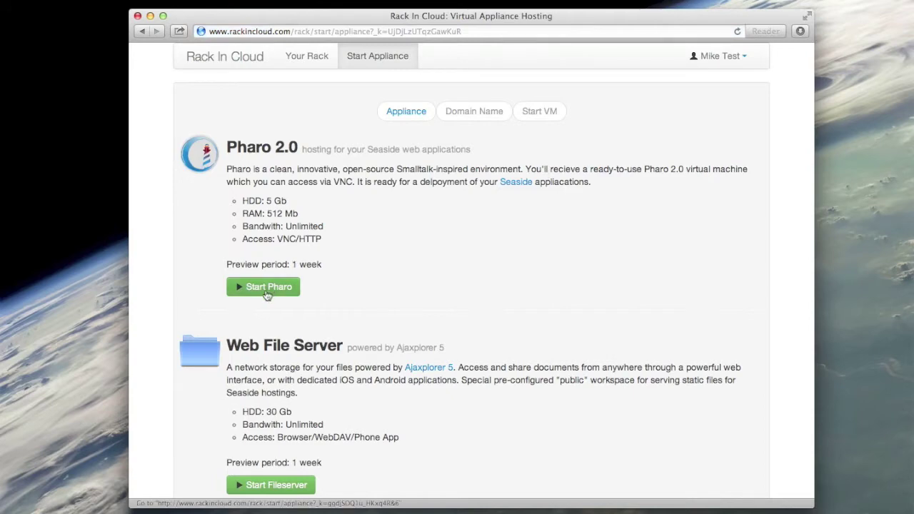
# - Start a Pharo 2.0 appliance with the host name mytestpharo on the rackincloud.com domain
pyautogui.scroll(-10, 267, 296)
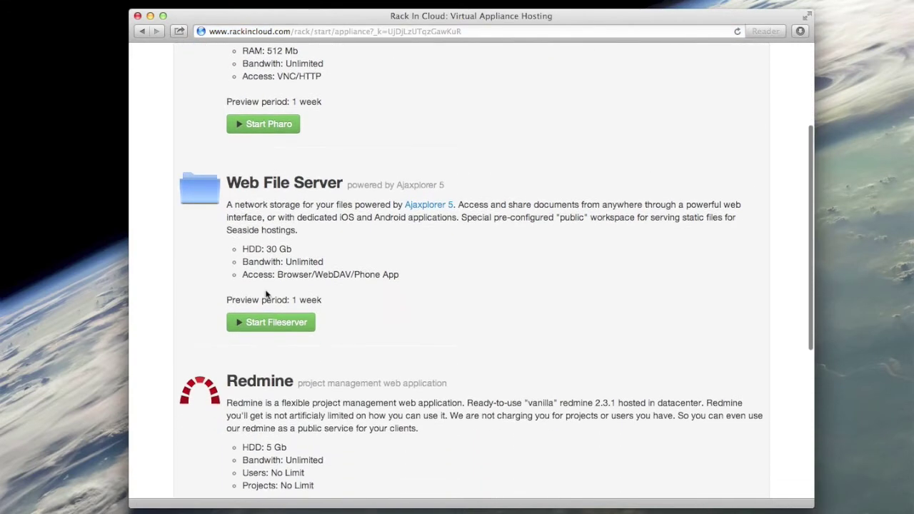
pyautogui.scroll(3, 266, 293)
pyautogui.scroll(5, 267, 293)
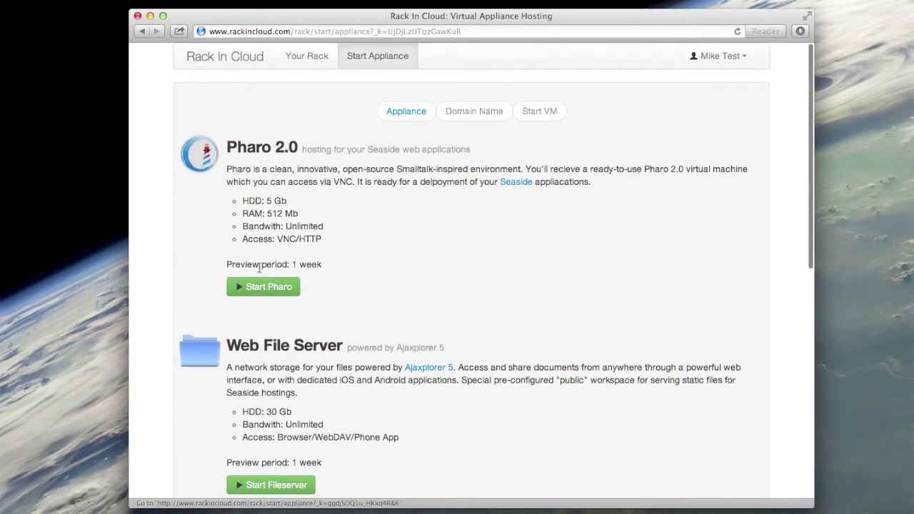
pyautogui.click(259, 286)
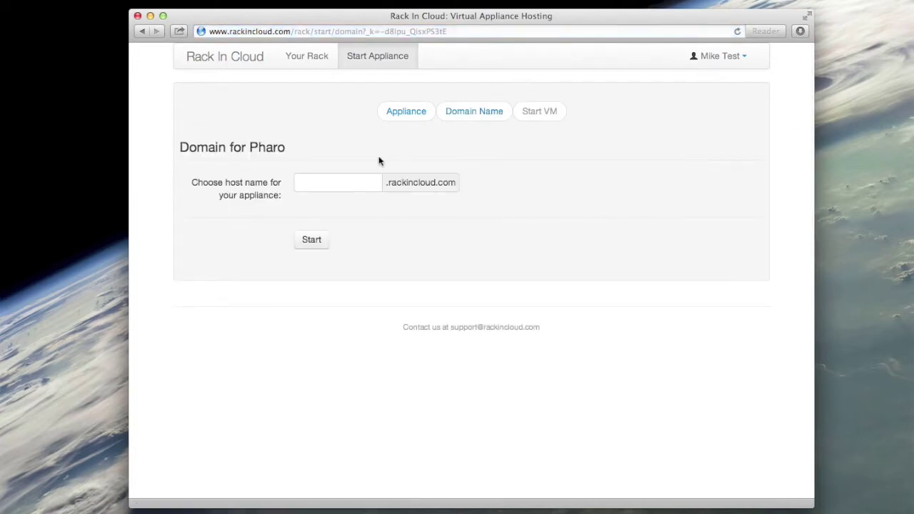
pyautogui.click(362, 175)
pyautogui.write('mytestpharo')
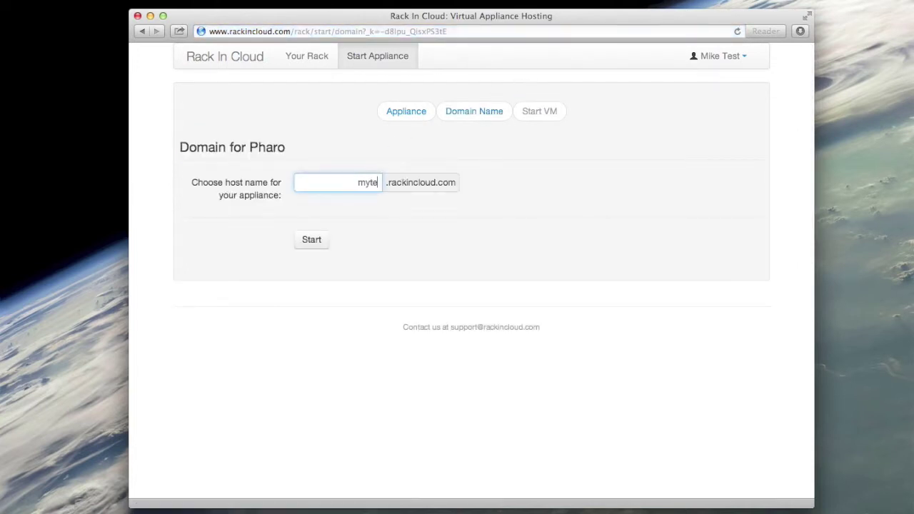
pyautogui.click(312, 240)
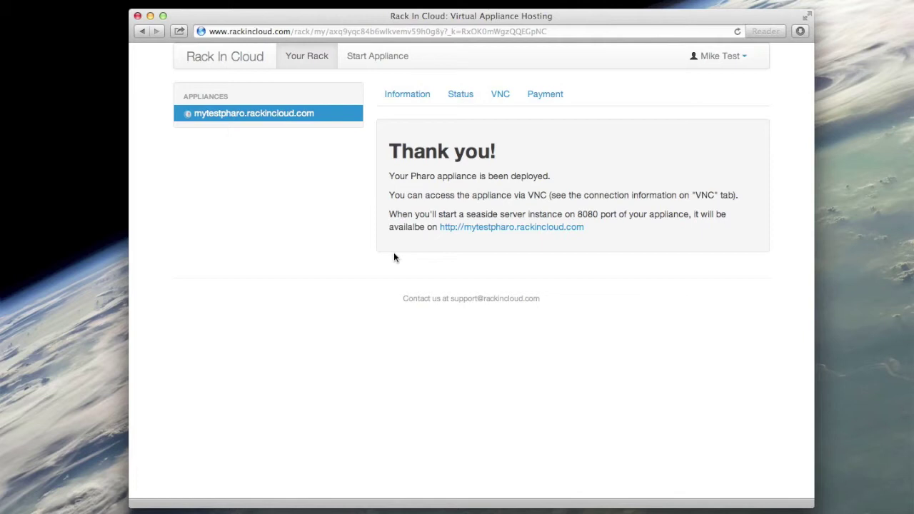
# - Check the new Pharo appliance's status and set its VNC access password
pyautogui.click(453, 97)
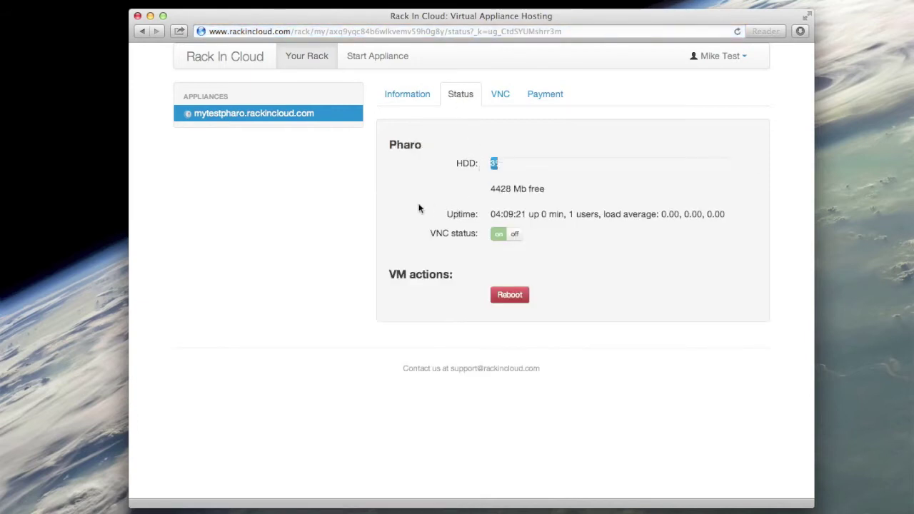
pyautogui.click(500, 95)
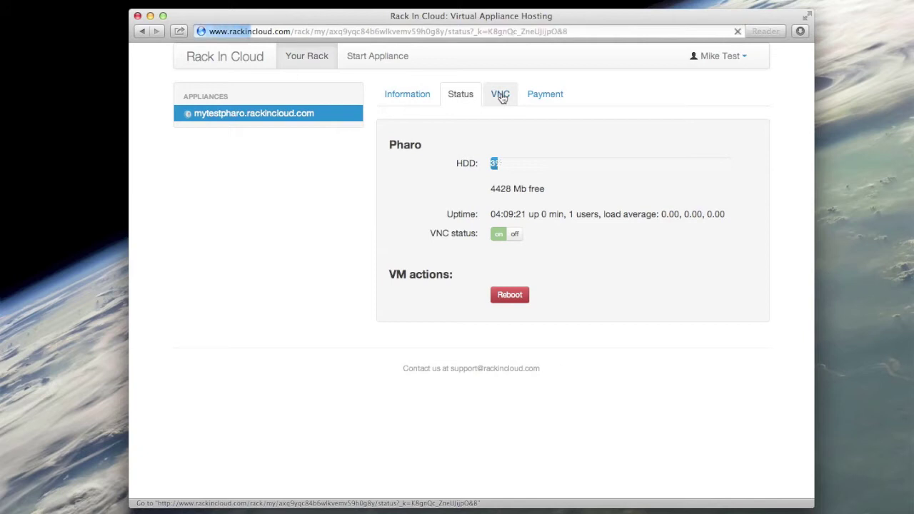
pyautogui.click(535, 214)
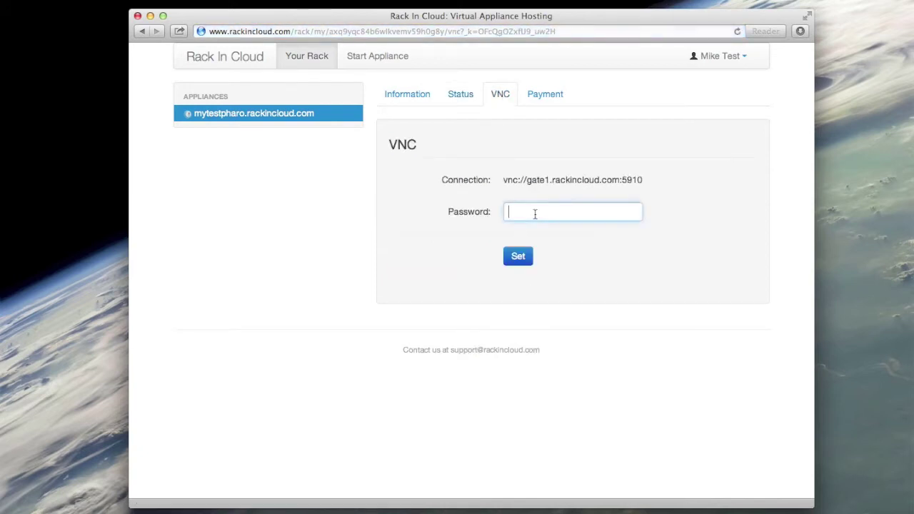
pyautogui.click(519, 258)
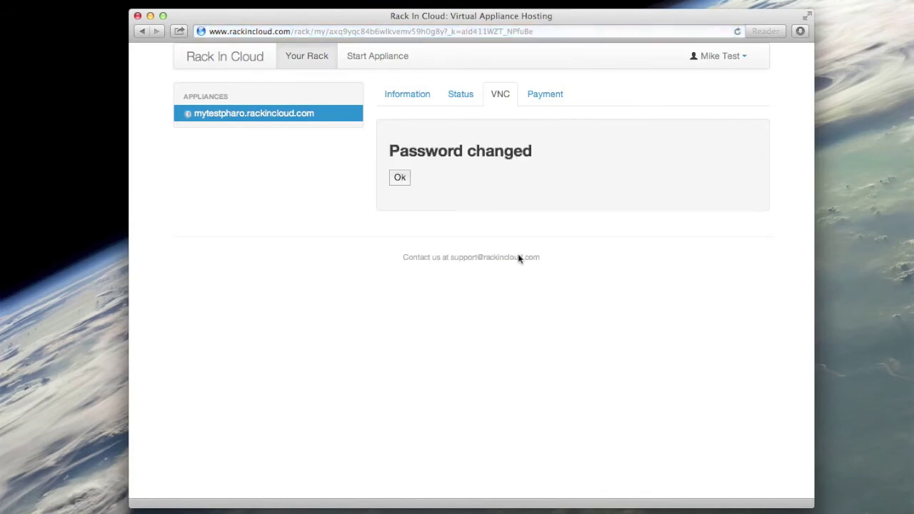
pyautogui.click(400, 177)
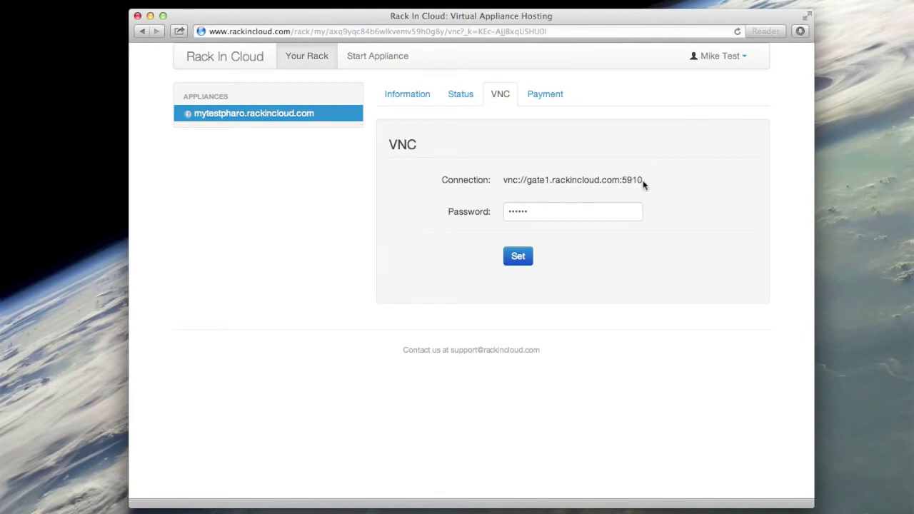
# - Copy the appliance's VNC connection address and enter it as the server address in Finder's Connect to Server dialog
pyautogui.moveTo(504, 180); pyautogui.dragTo(640, 180)
pyautogui.press('super+c')
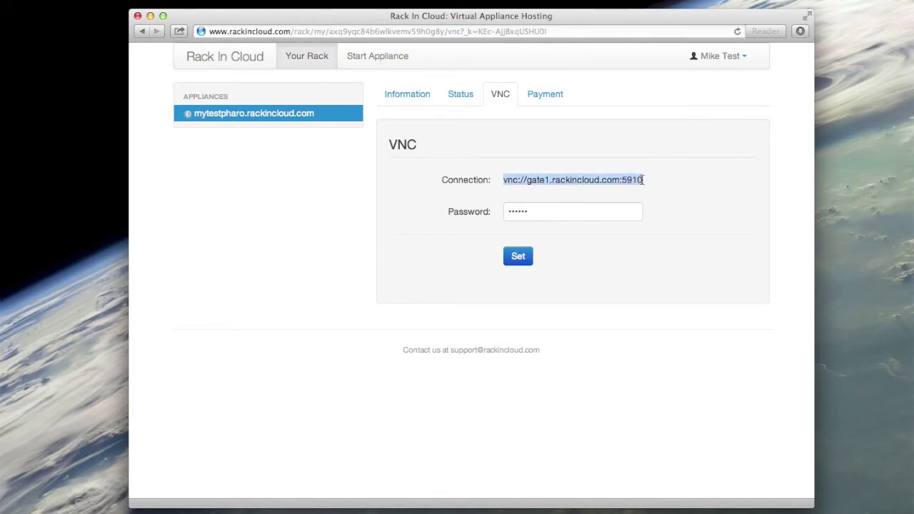
pyautogui.click(223, 3)
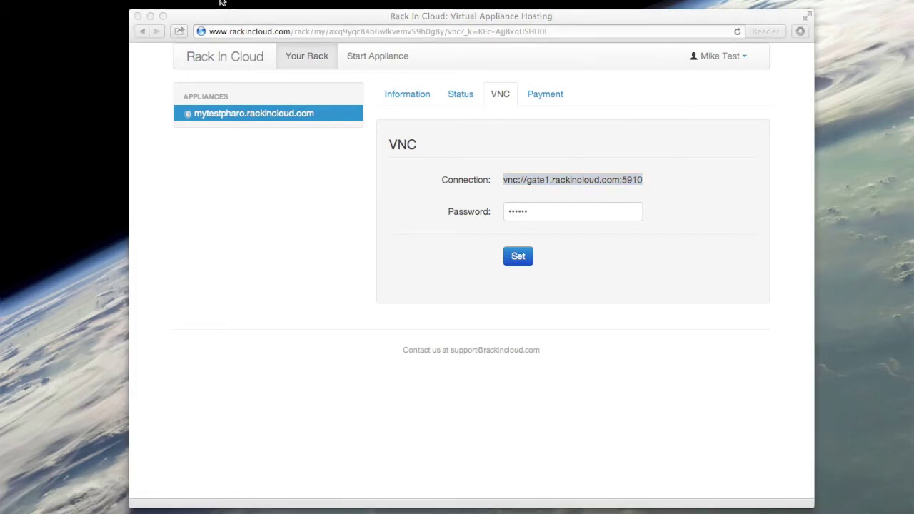
pyautogui.click(166, 0)
pyautogui.click(209, 211)
pyautogui.press('super+v')
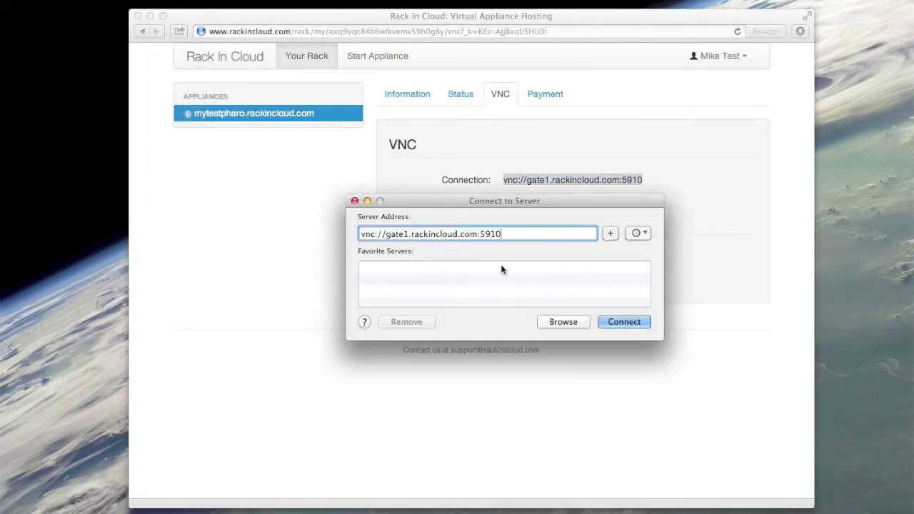
# - Connect to the VNC server, accept the unencrypted connection and enter the VNC password as a registered user
pyautogui.click(624, 322)
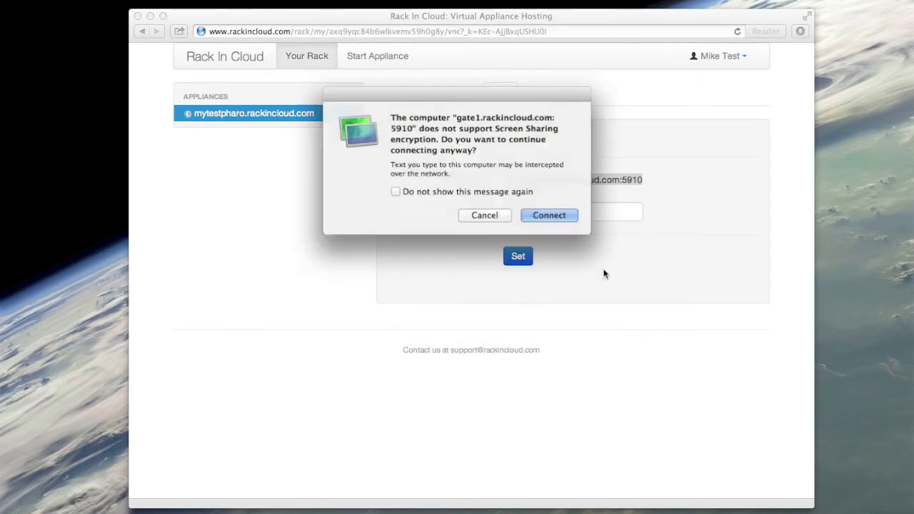
pyautogui.click(557, 217)
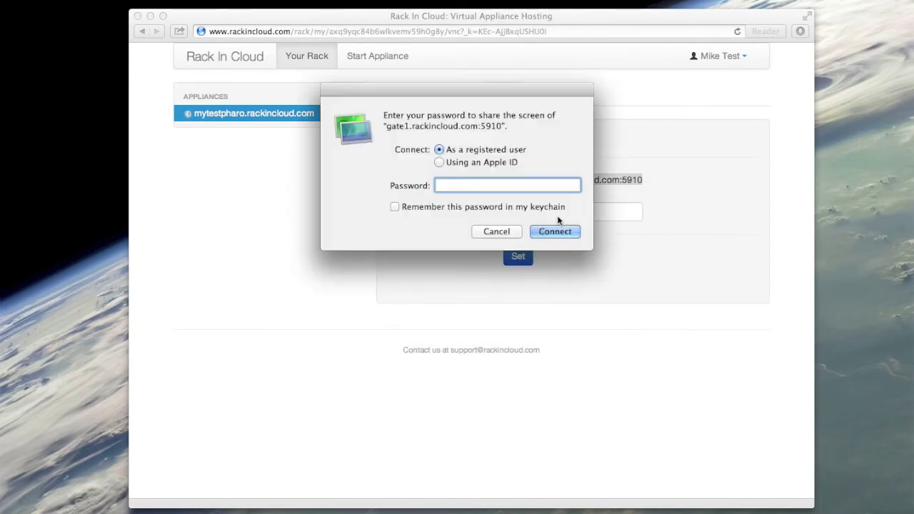
pyautogui.write('••••••')
pyautogui.click(554, 232)
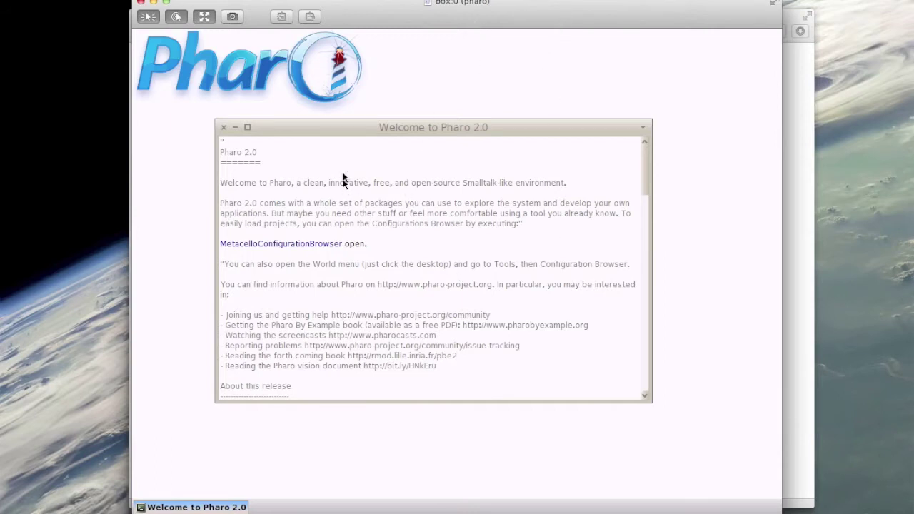
# - Open Pharo's Configuration Browser and enlarge its window
pyautogui.click(464, 66)
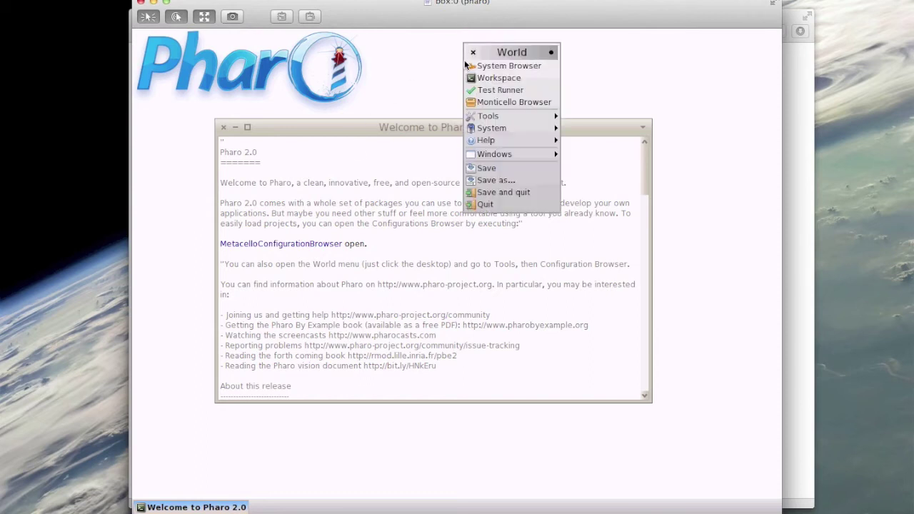
pyautogui.moveTo(502, 120)
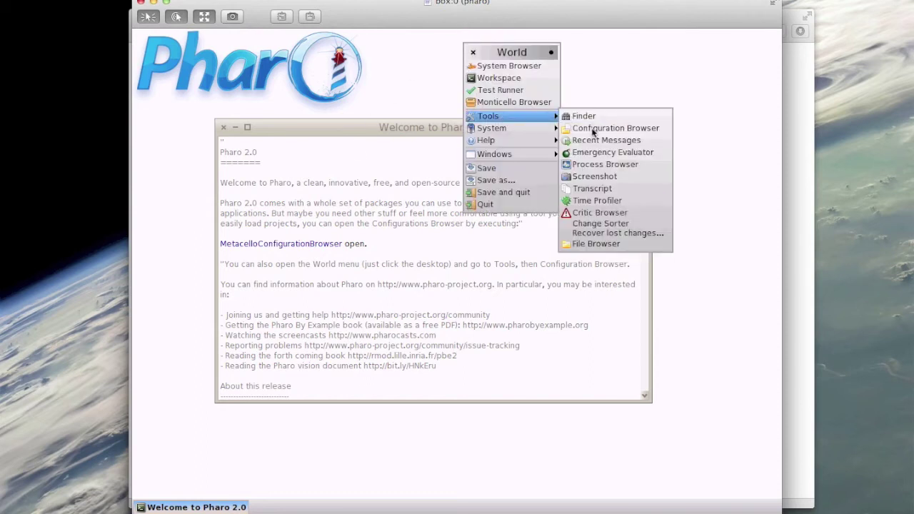
pyautogui.click(592, 129)
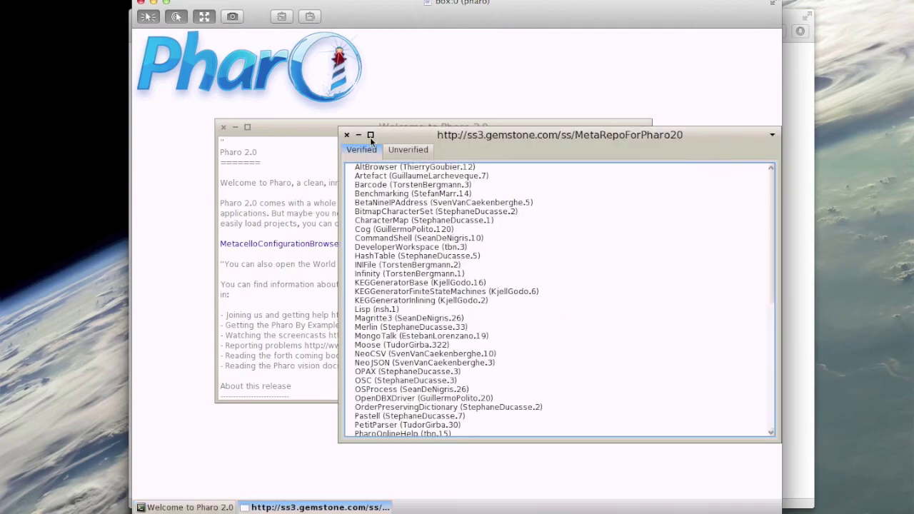
pyautogui.click(370, 135)
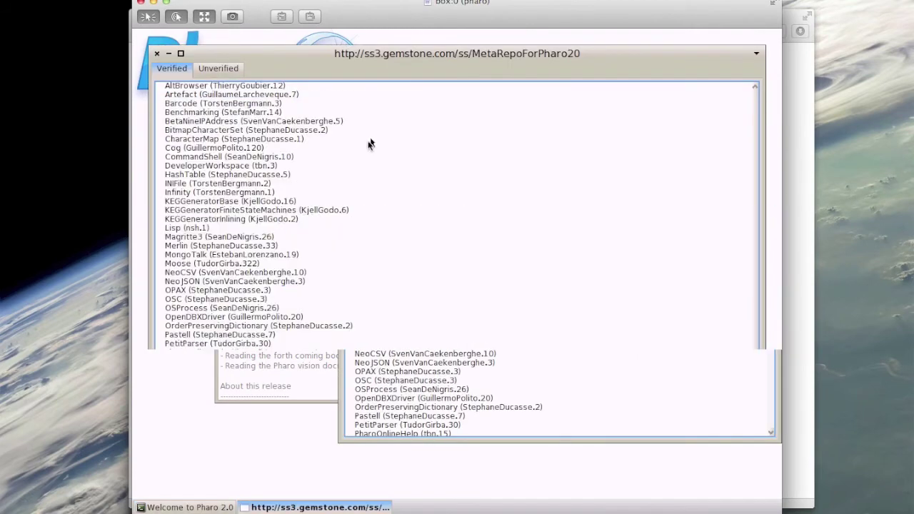
# - Install the stable version of the Seaside30 configuration from the verified packages
pyautogui.click(219, 461)
pyautogui.click(219, 461)
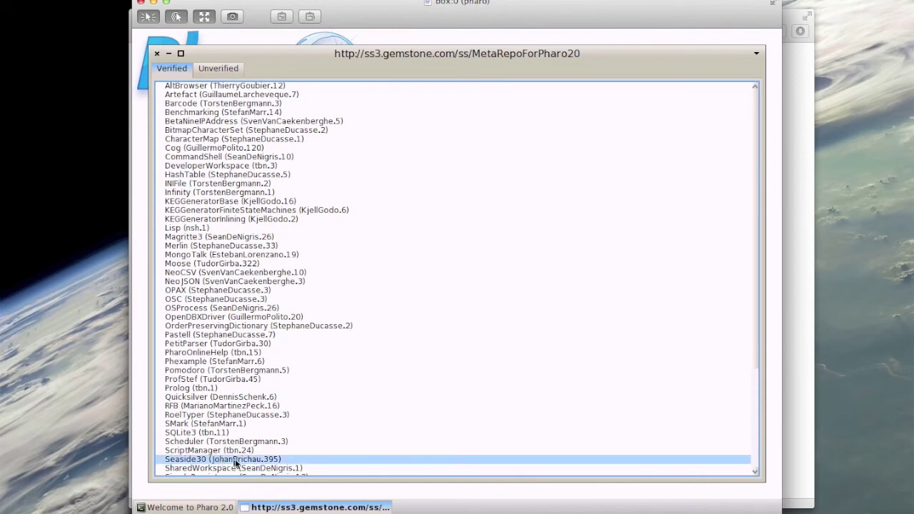
pyautogui.rightClick(308, 459)
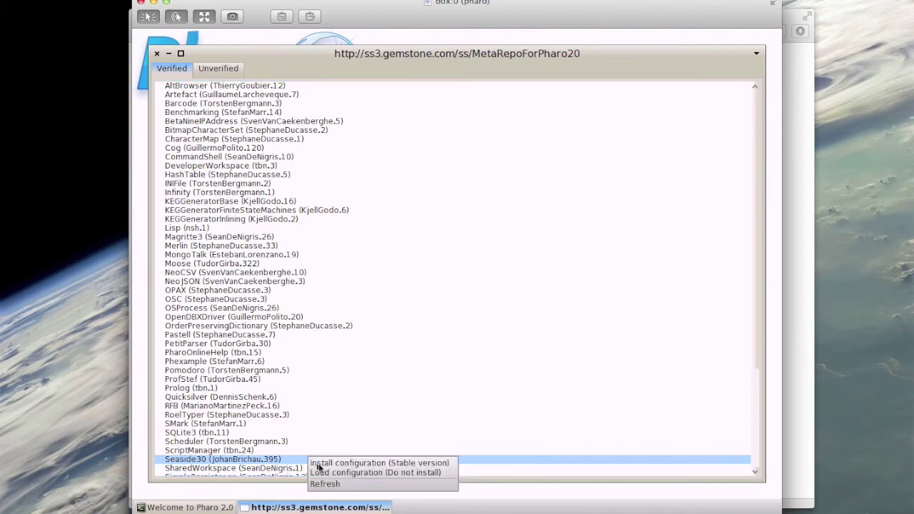
pyautogui.click(327, 464)
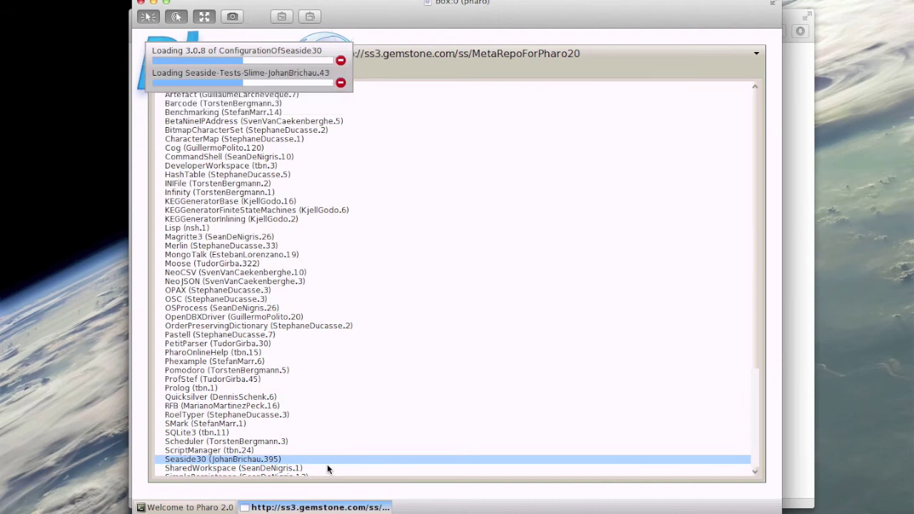
# - Evaluate "ZnZincServerAdaptor startOn: 8080" in a new Workspace and delete the printed result
pyautogui.click(446, 44)
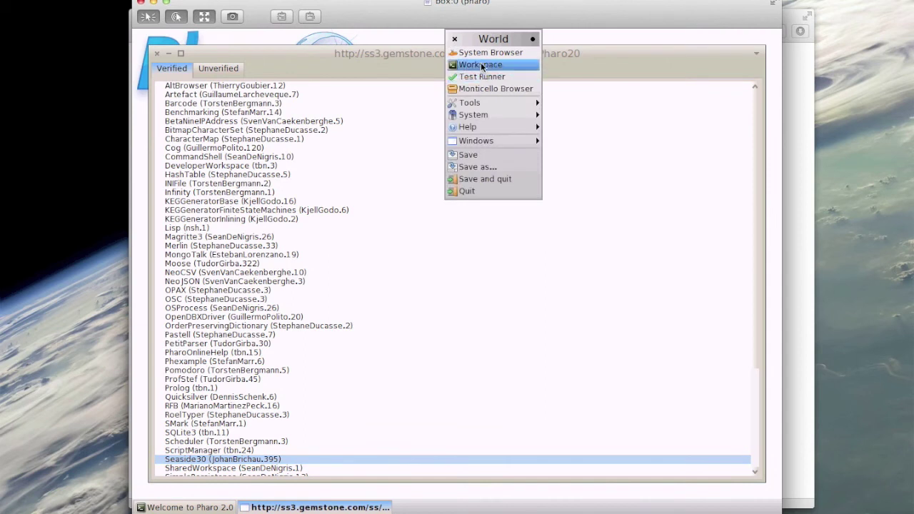
pyautogui.click(482, 65)
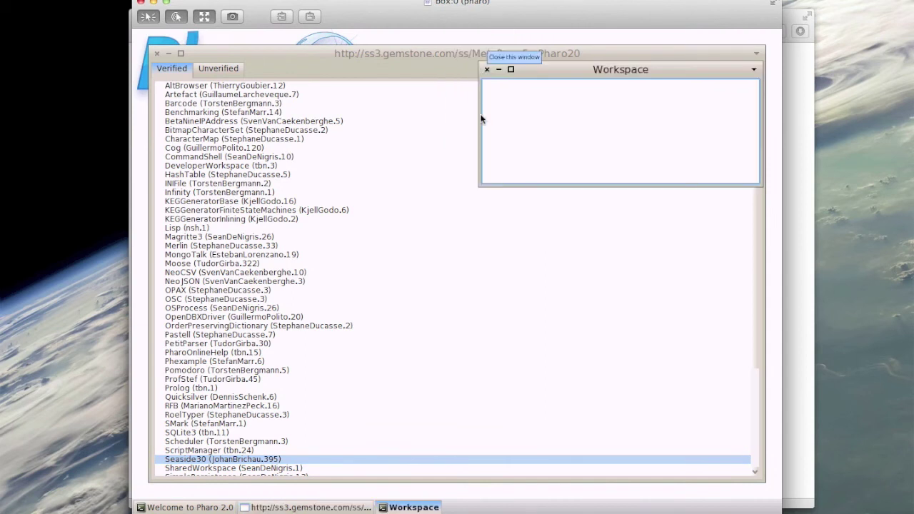
pyautogui.write('ZnZincServerAdaptor')
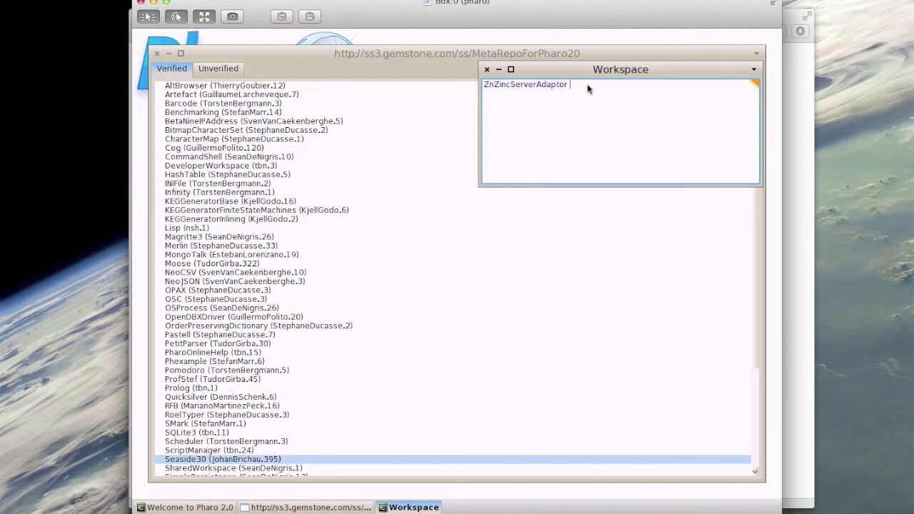
pyautogui.write('start')
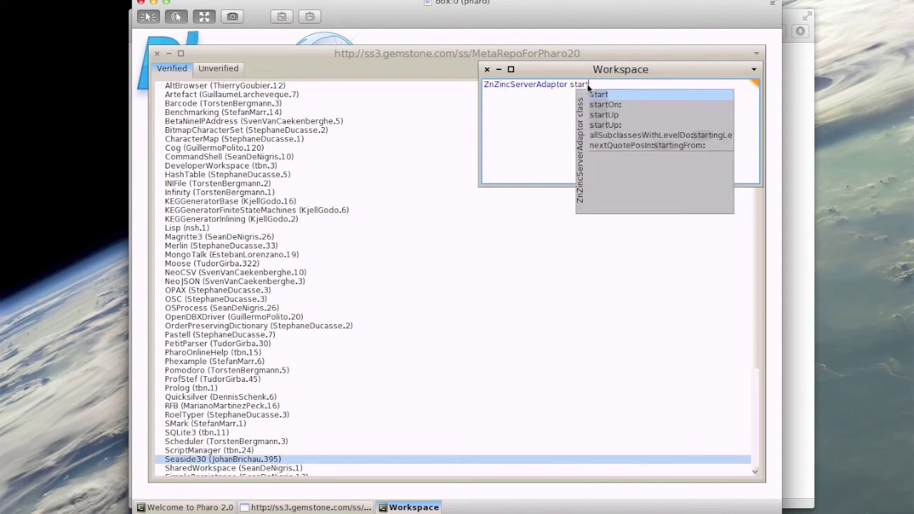
pyautogui.write('On: 8080')
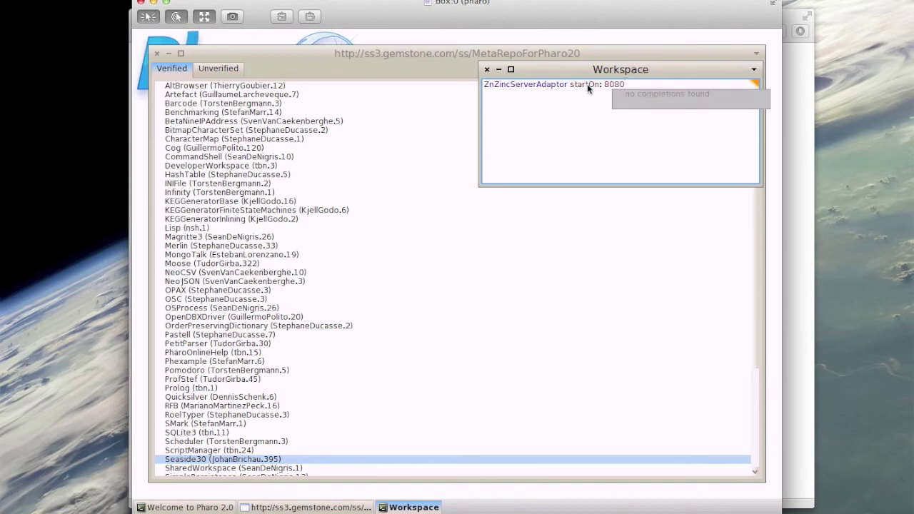
pyautogui.hotkey('ctrl', 'p')
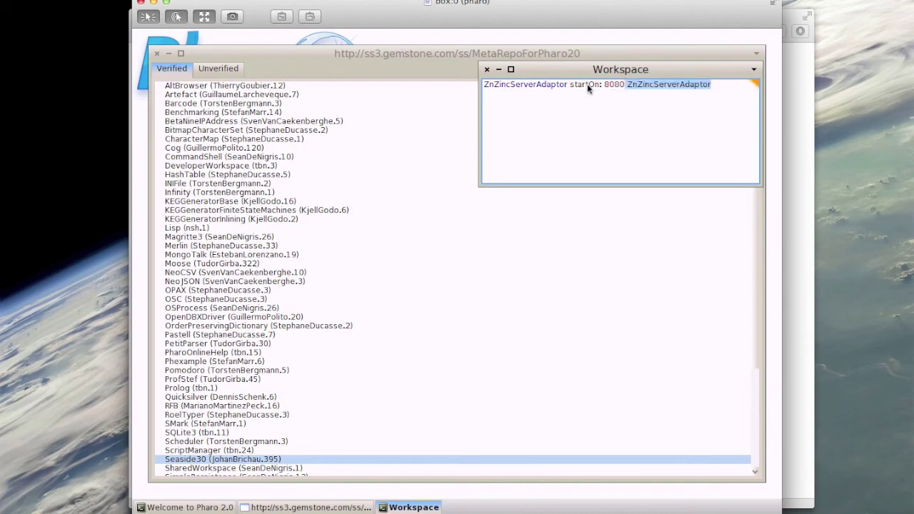
pyautogui.press('BackSpace')
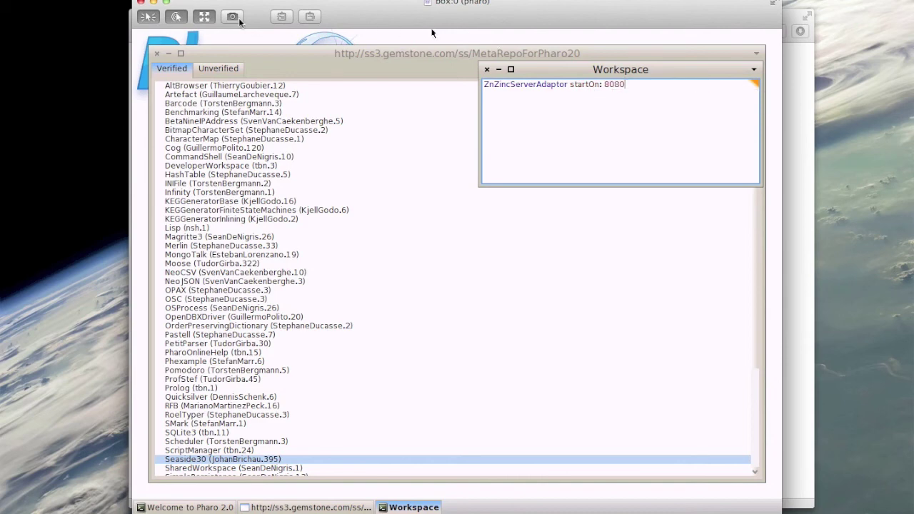
# - Leave the VNC session, return to Safari and open the Pharo appliance's host link from its information page
pyautogui.click(152, 3)
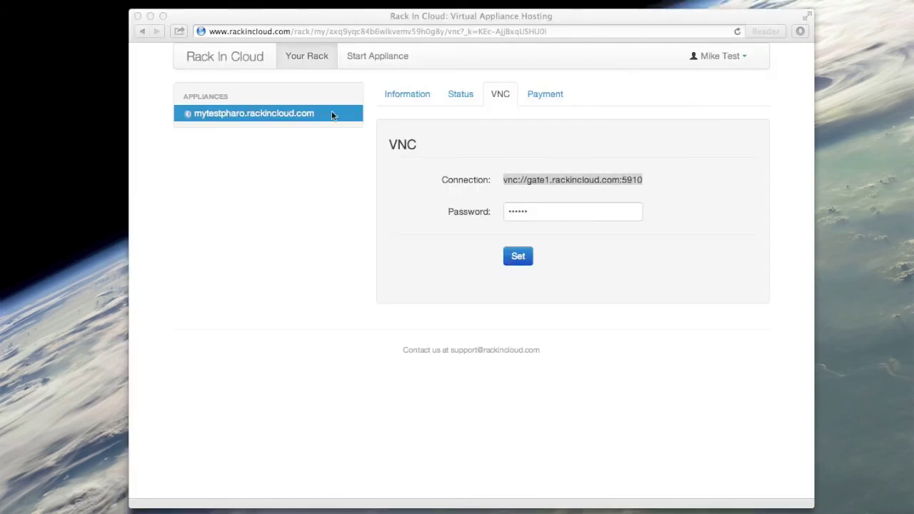
pyautogui.click(421, 96)
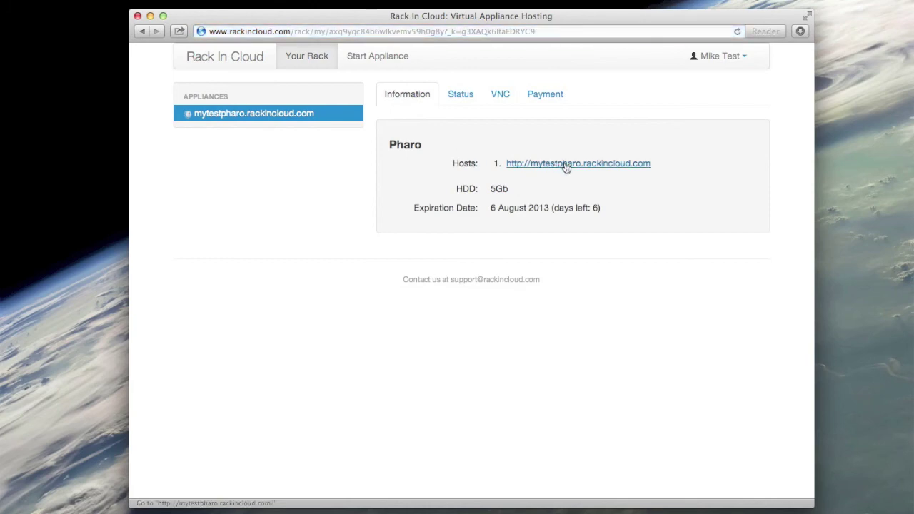
pyautogui.click(566, 163)
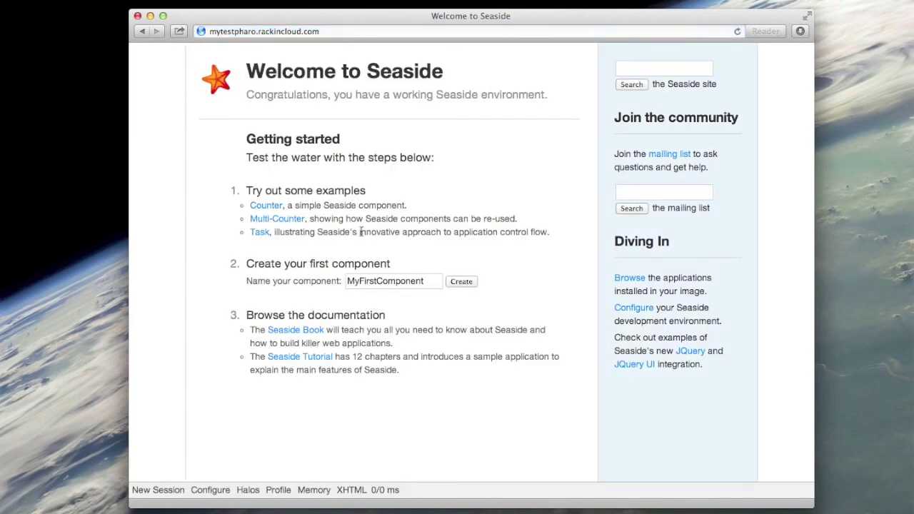
# - Open the Seaside Counter example and increment the counter twice
pyautogui.click(267, 206)
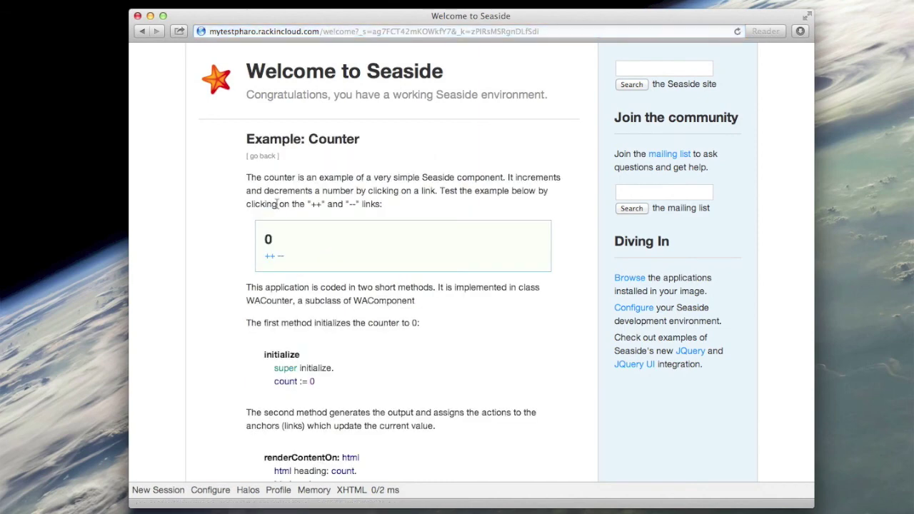
pyautogui.click(270, 258)
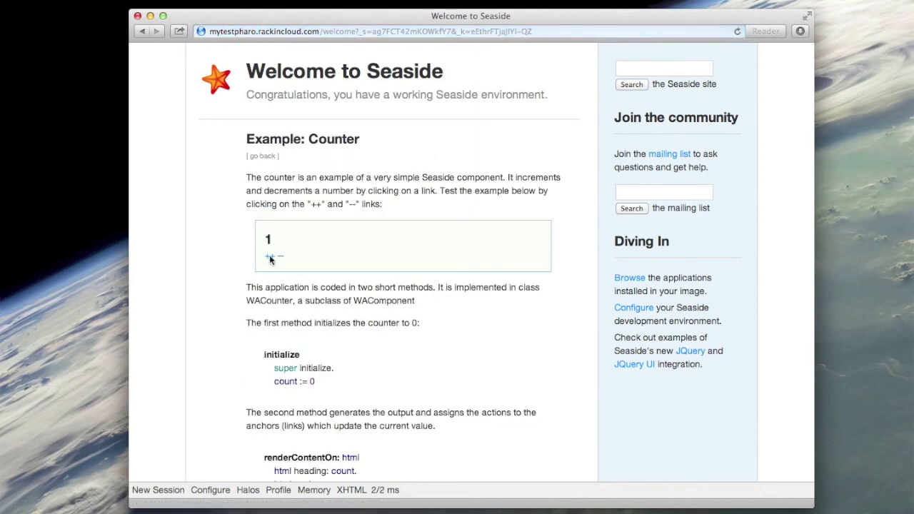
pyautogui.click(270, 259)
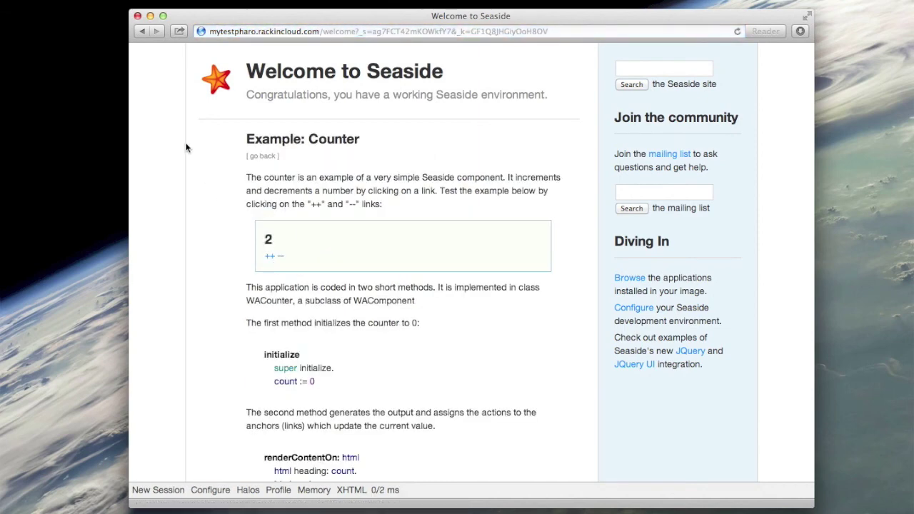